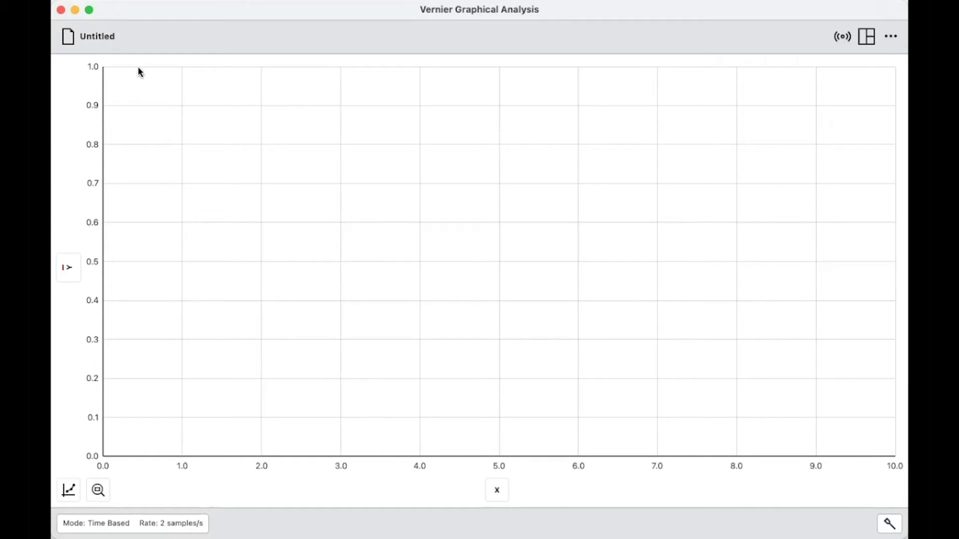
# Start a new experiment from the Untitled menu and browse the sample experiments.
pyautogui.click(88, 38)
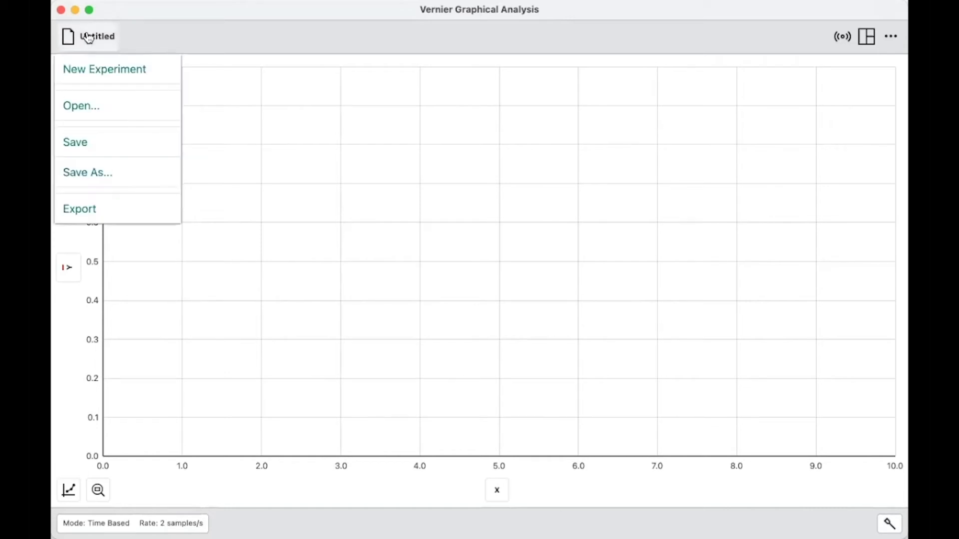
pyautogui.click(89, 69)
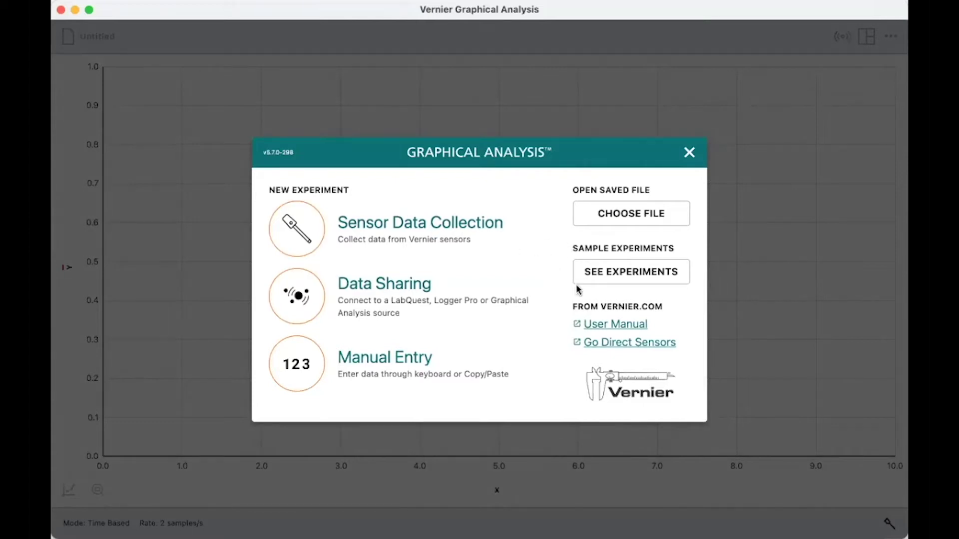
pyautogui.click(614, 276)
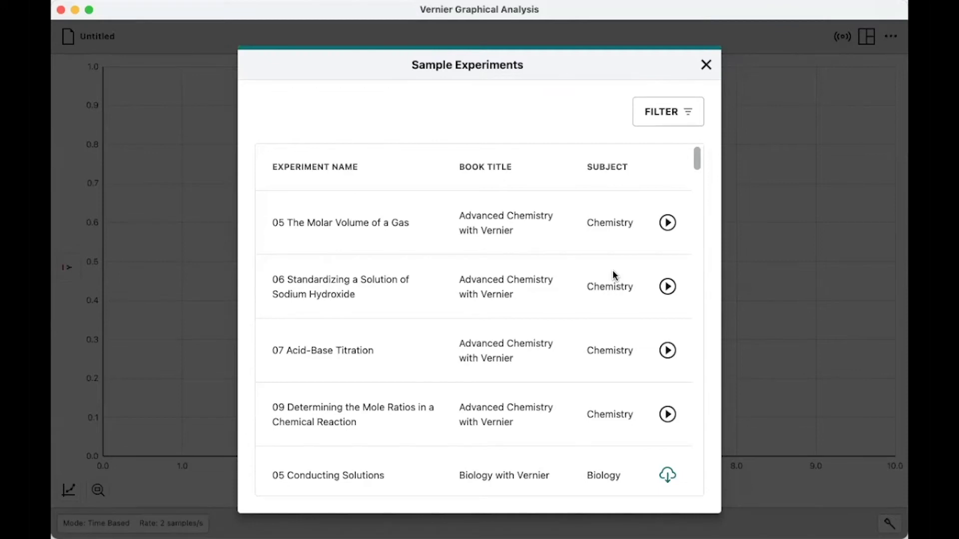
pyautogui.moveTo(697, 163)
pyautogui.mouseDown()
pyautogui.moveTo(701, 276)
pyautogui.moveTo(699, 161)
pyautogui.mouseUp()
# Filter the sample list by Subject: Chemistry, then remove the Chemistry filter chip.
pyautogui.click(670, 119)
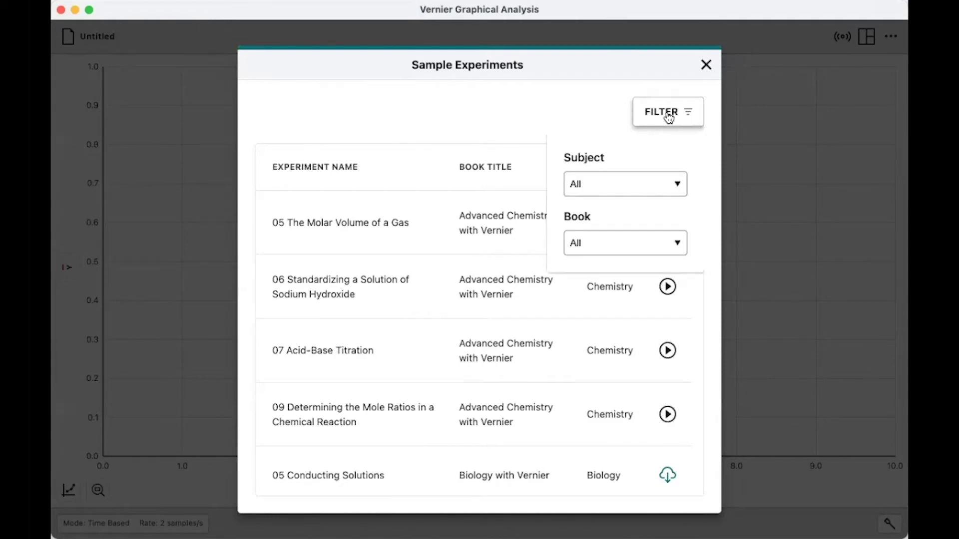
pyautogui.click(679, 185)
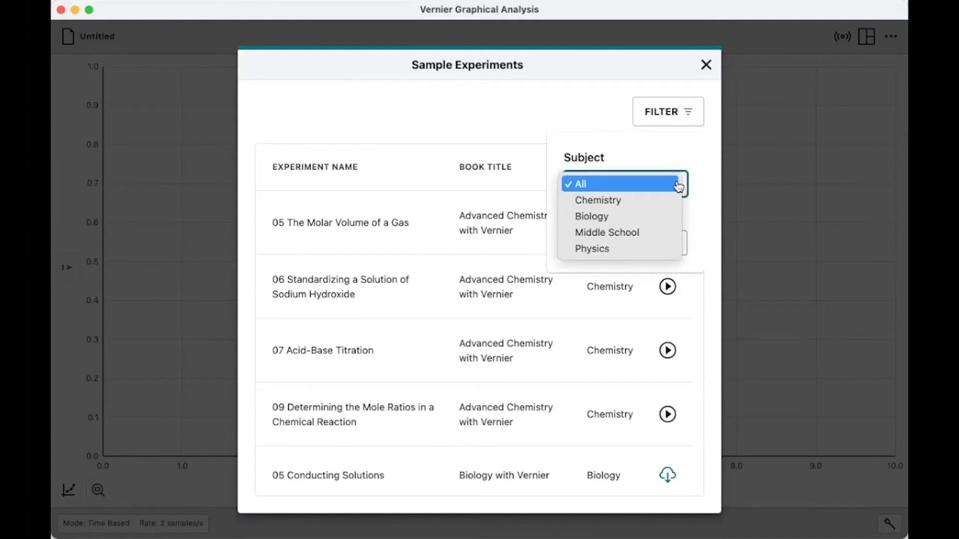
pyautogui.click(627, 201)
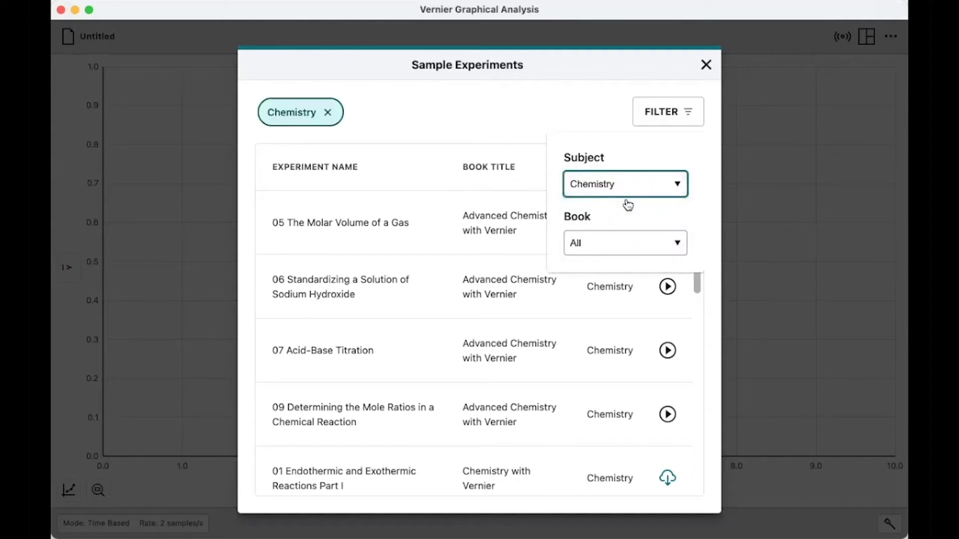
pyautogui.click(428, 193)
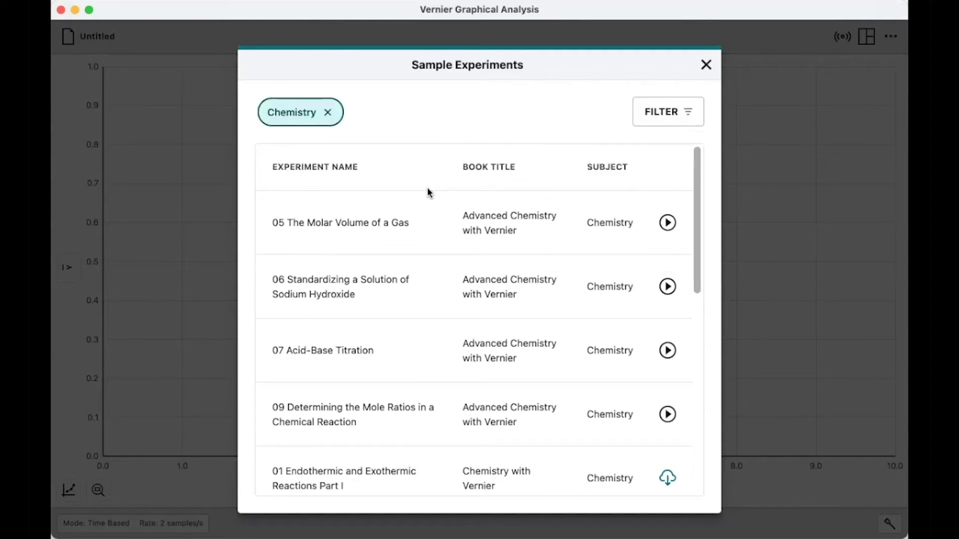
pyautogui.moveTo(697, 203); pyautogui.dragTo(697, 136)
pyautogui.click(328, 113)
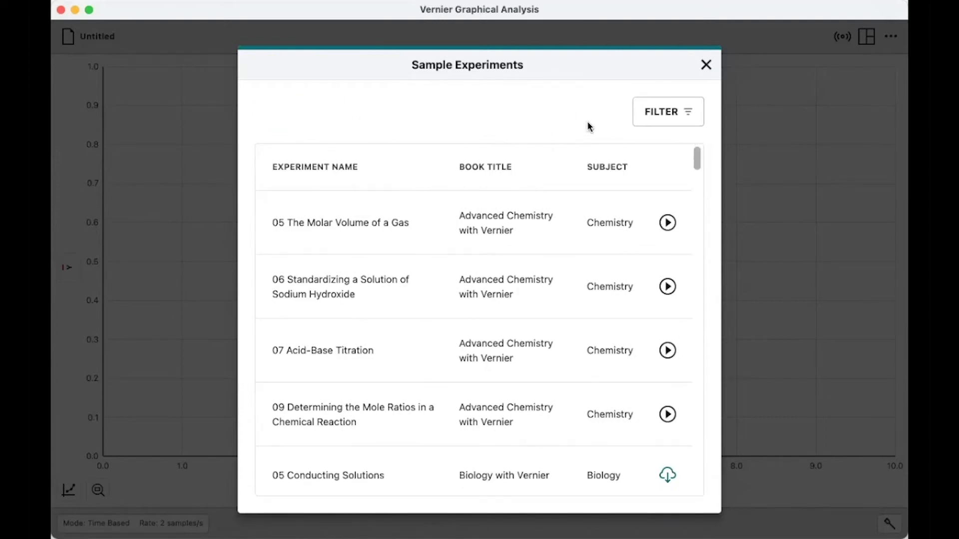
# Set the Subject filter to Physics to list experiments like 03 Cart on a Ramp.
pyautogui.click(657, 116)
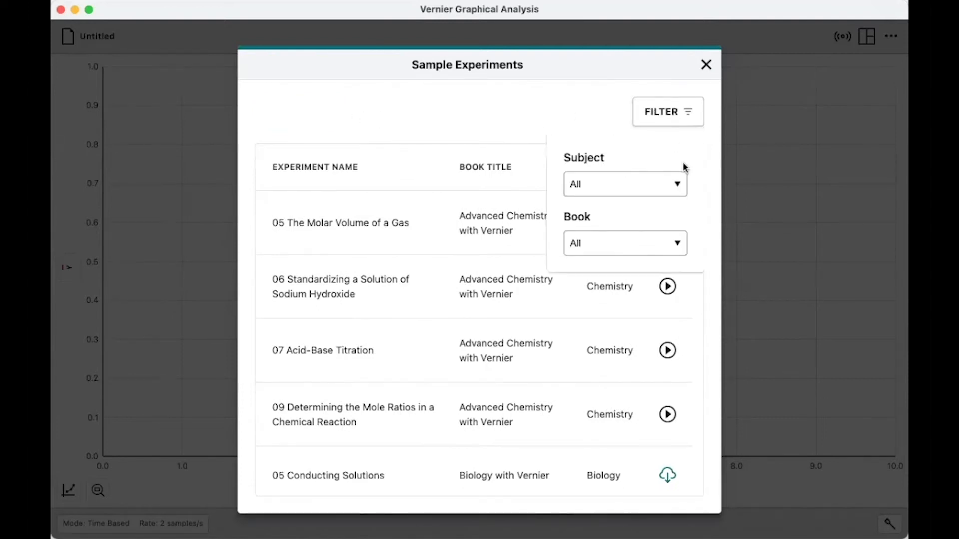
pyautogui.click(677, 186)
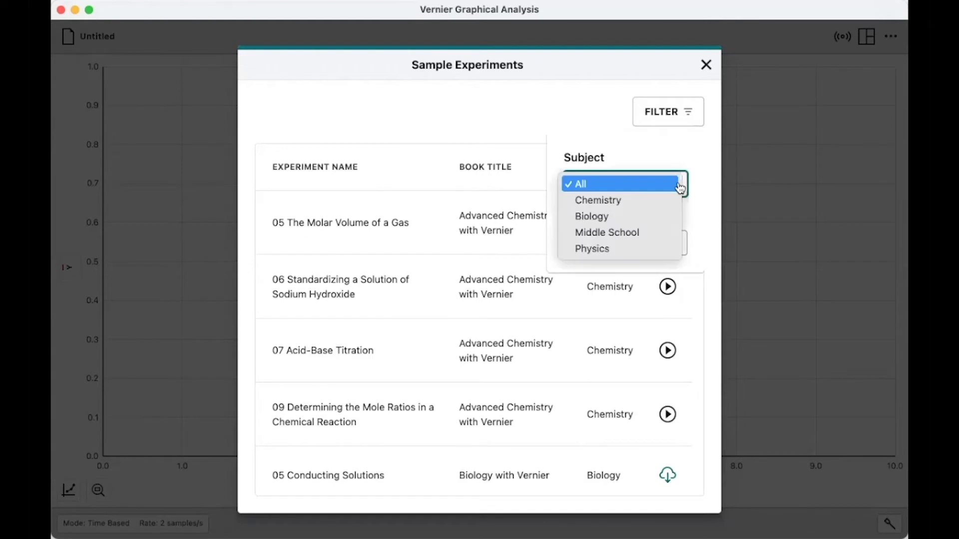
pyautogui.click(632, 251)
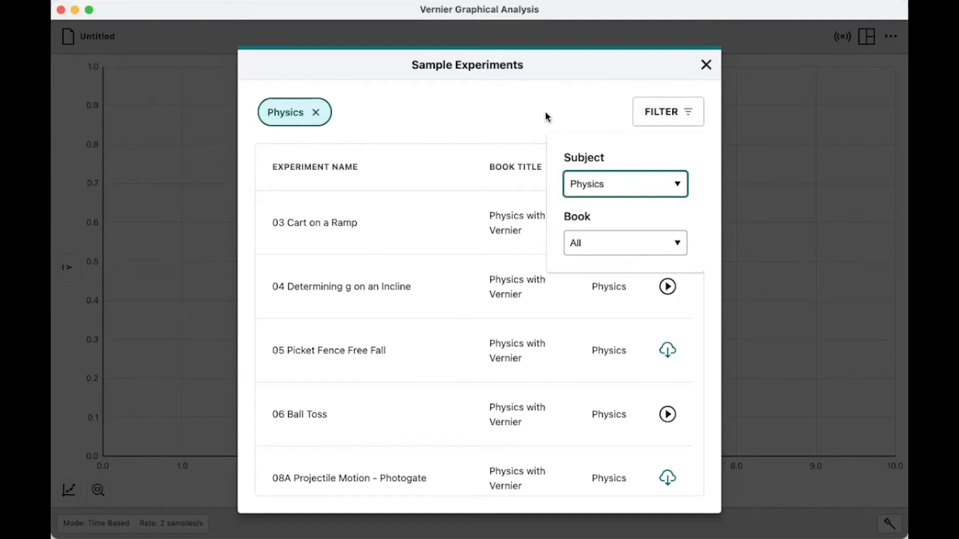
pyautogui.click(502, 112)
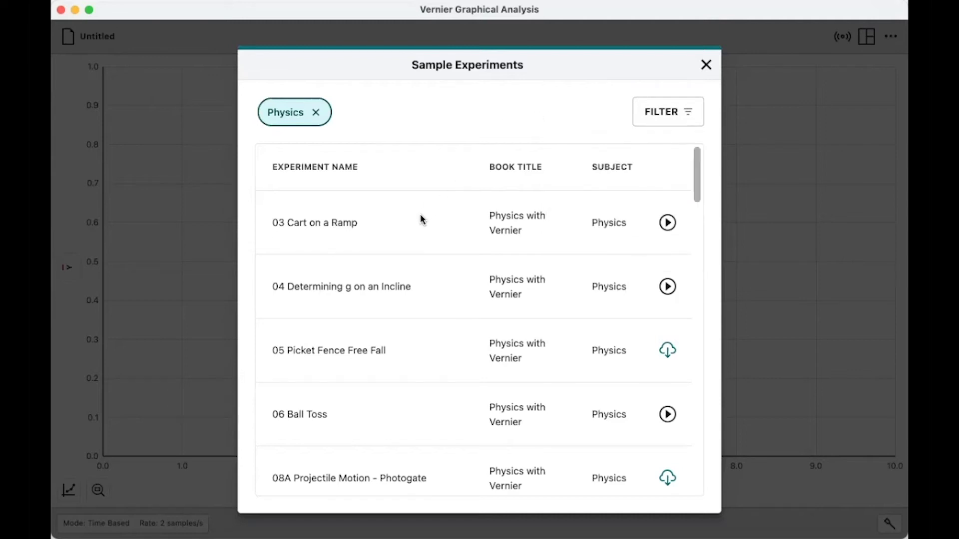
# Open the 03 Cart on a Ramp sample and play its cart video.
pyautogui.click(667, 224)
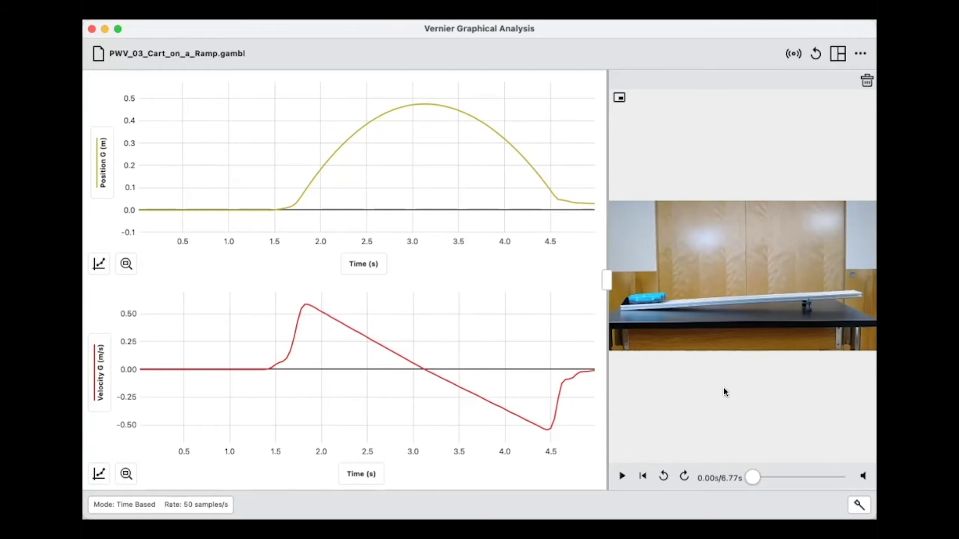
pyautogui.click(621, 477)
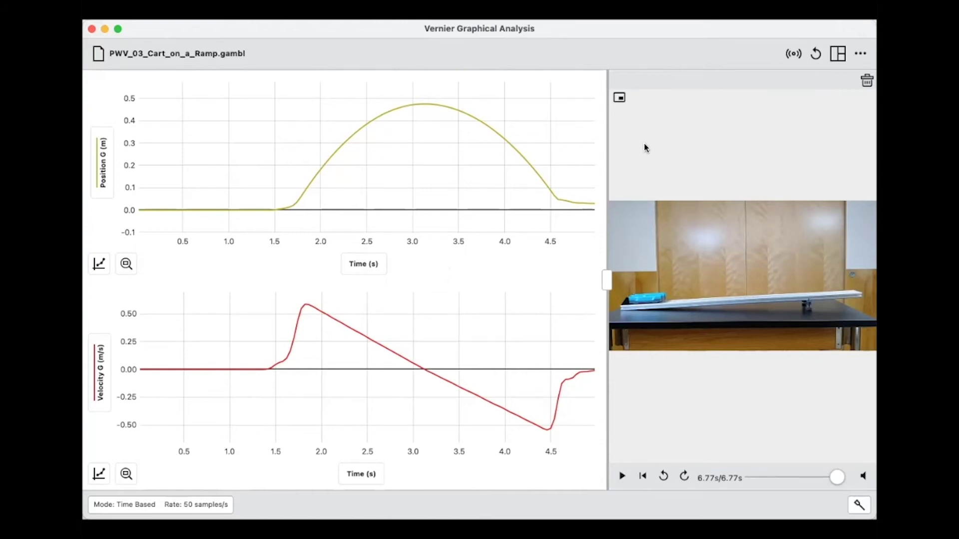
# Enable replay and replay the cart run, redrawing the position and velocity graphs.
pyautogui.click(815, 55)
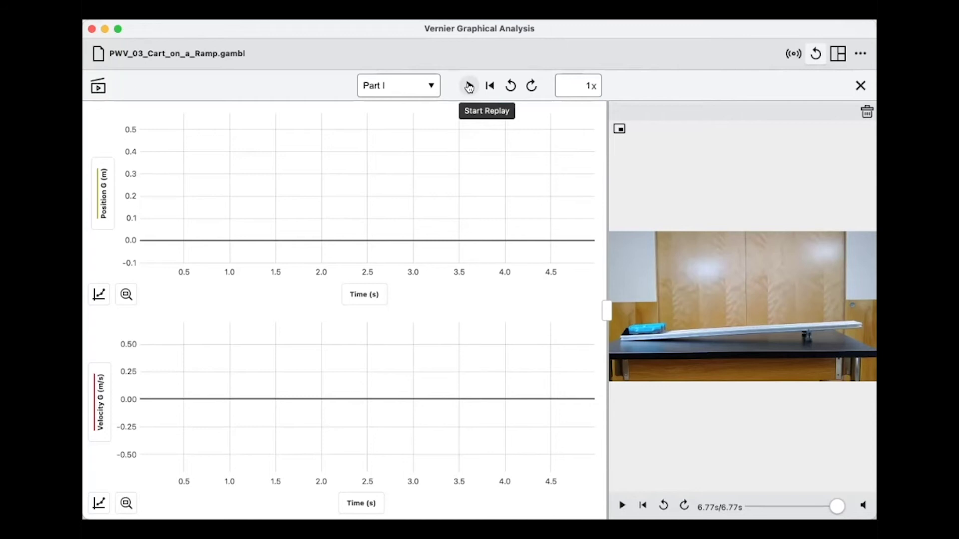
pyautogui.click(469, 86)
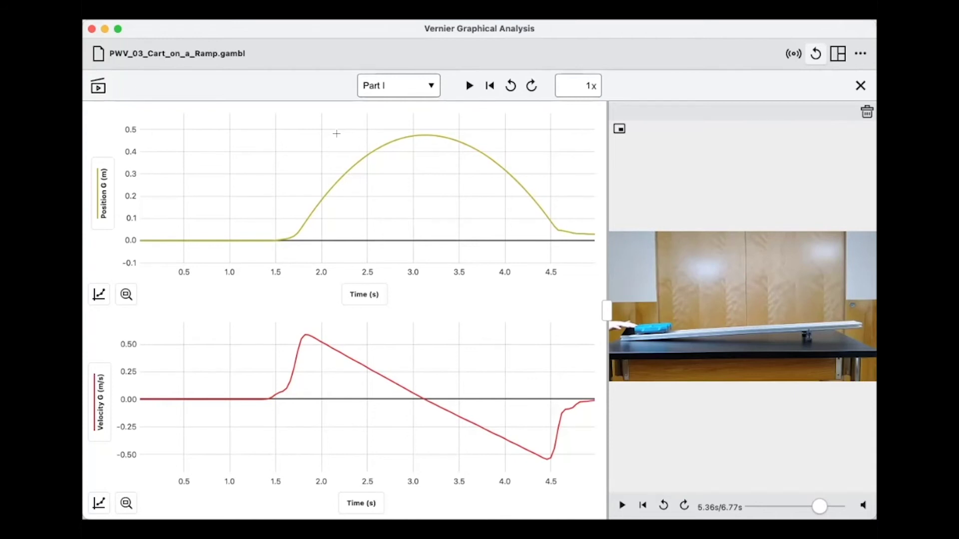
pyautogui.click(427, 136)
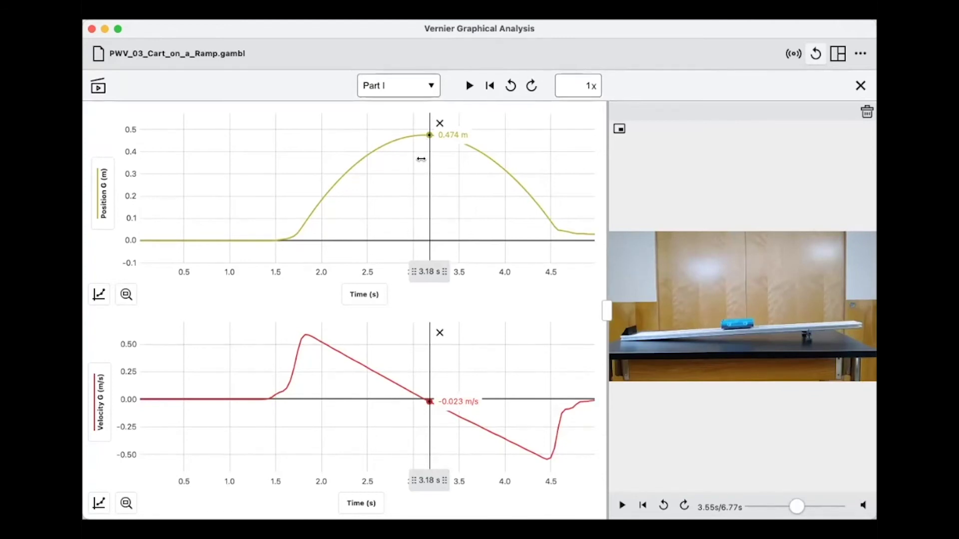
pyautogui.moveTo(421, 159)
pyautogui.mouseDown()
pyautogui.moveTo(434, 157)
pyautogui.moveTo(423, 157)
pyautogui.mouseUp()
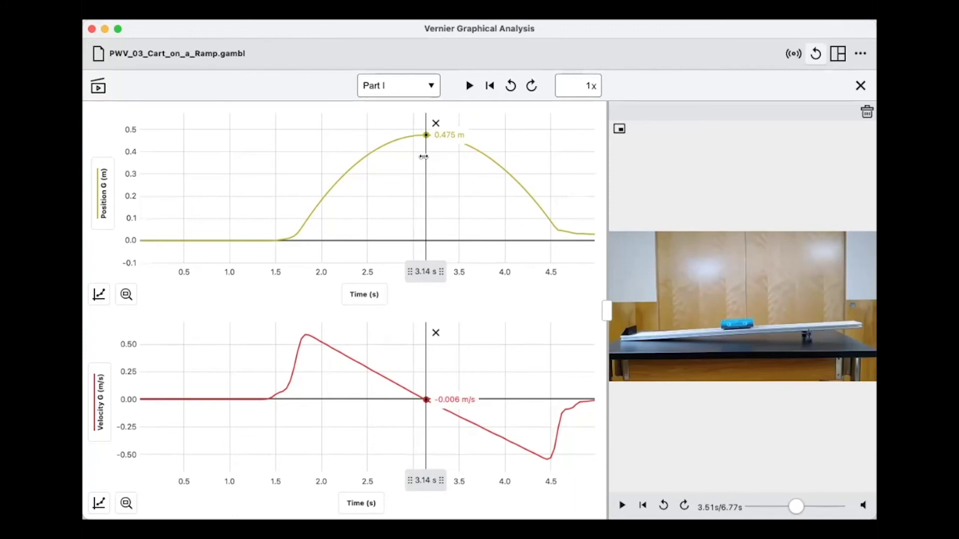
pyautogui.click(434, 125)
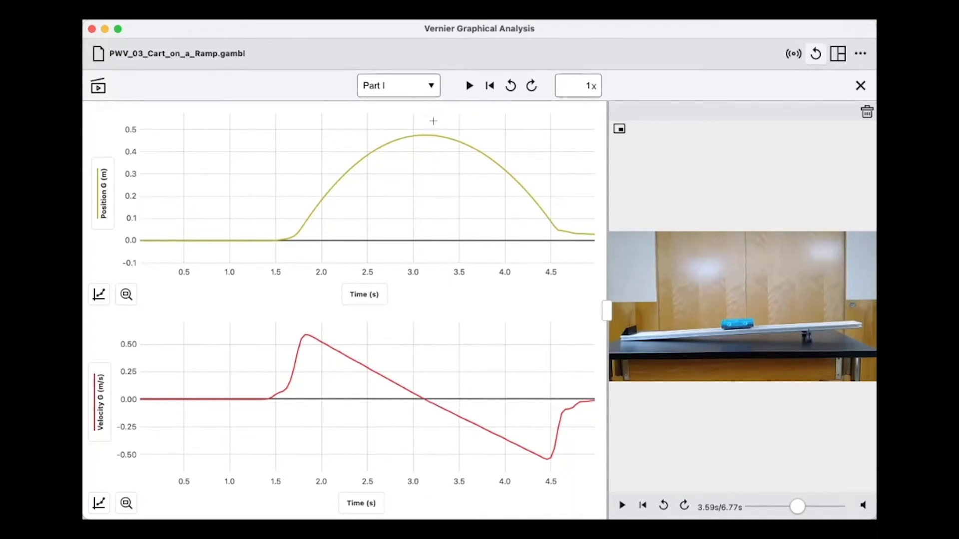
# Set Playback Speed to 0.5 and replay the cart run, pausing at 5.37 s.
pyautogui.click(584, 85)
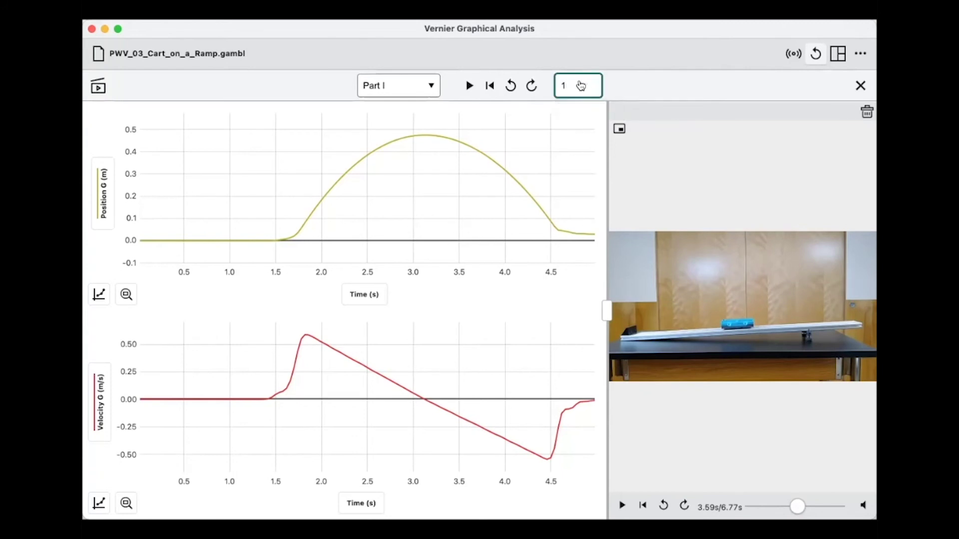
pyautogui.press('BackSpace')
pyautogui.write('.')
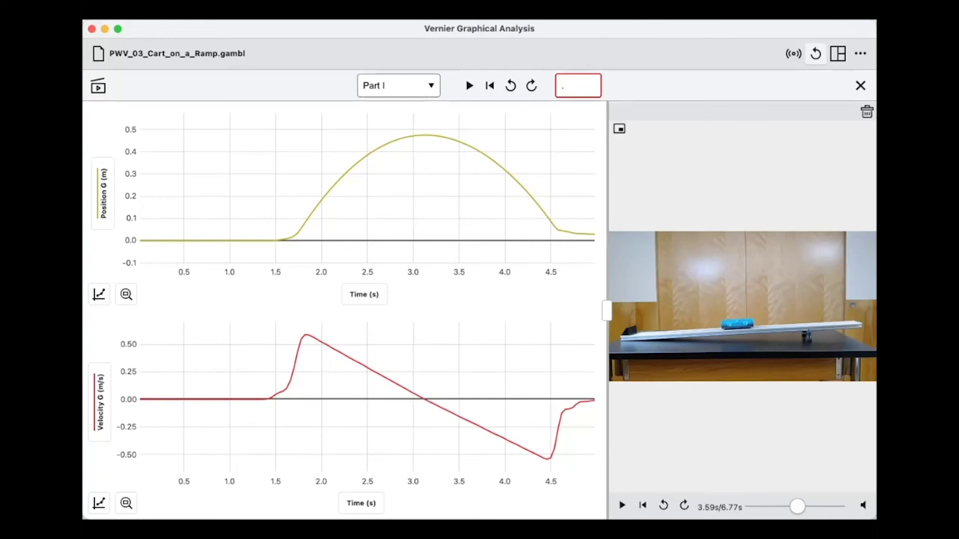
pyautogui.write('5')
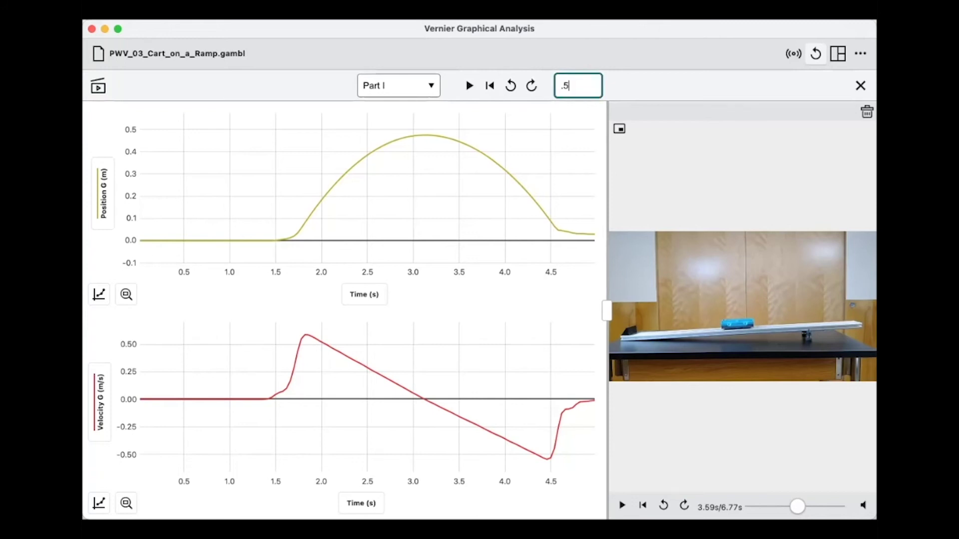
pyautogui.click(469, 86)
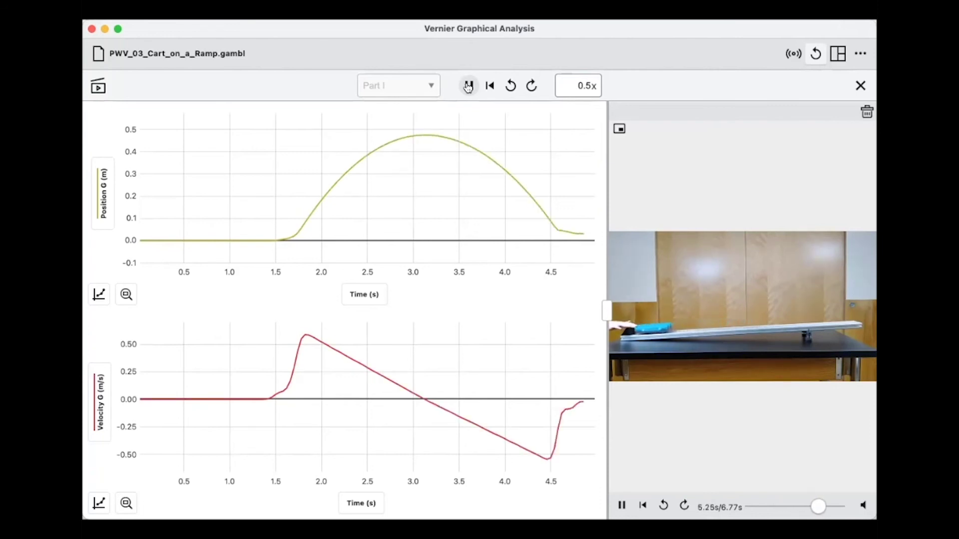
pyautogui.click(468, 86)
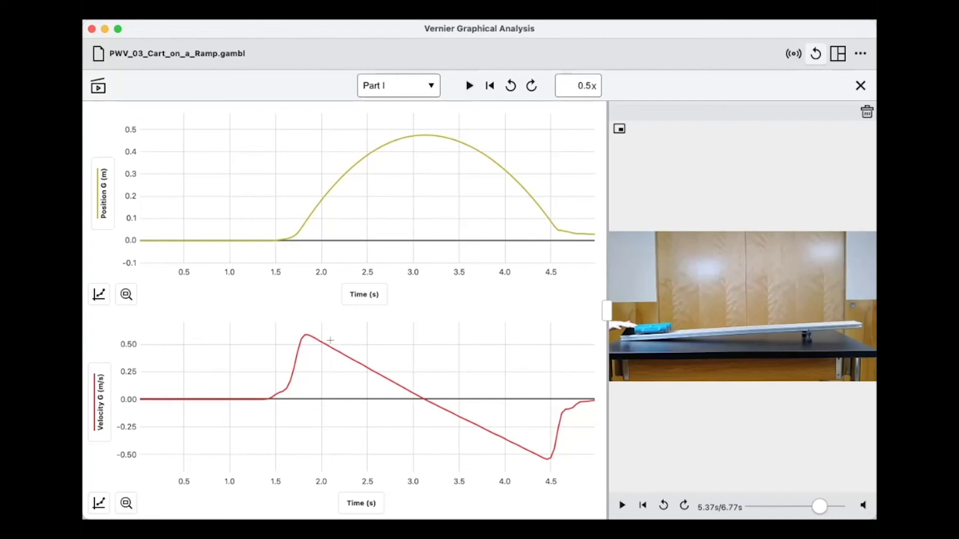
# Apply a linear fit to velocity over 1.94–4.38 s, giving slope −0.4347.
pyautogui.moveTo(317, 330); pyautogui.dragTo(537, 438)
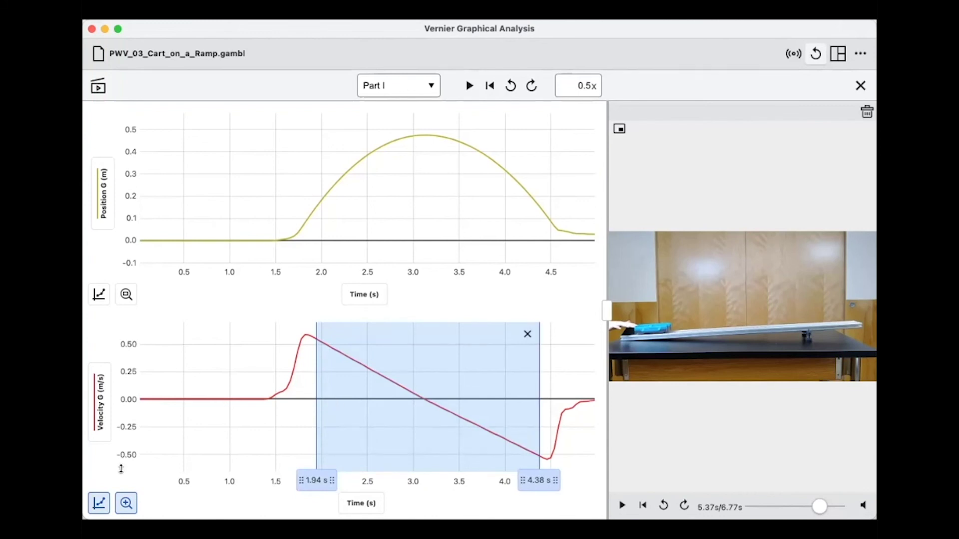
pyautogui.click(99, 502)
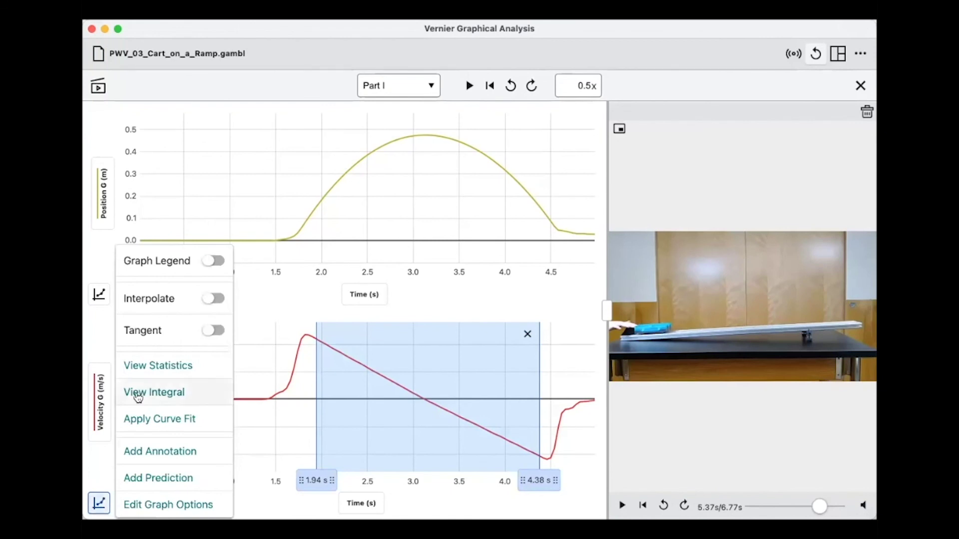
pyautogui.click(146, 418)
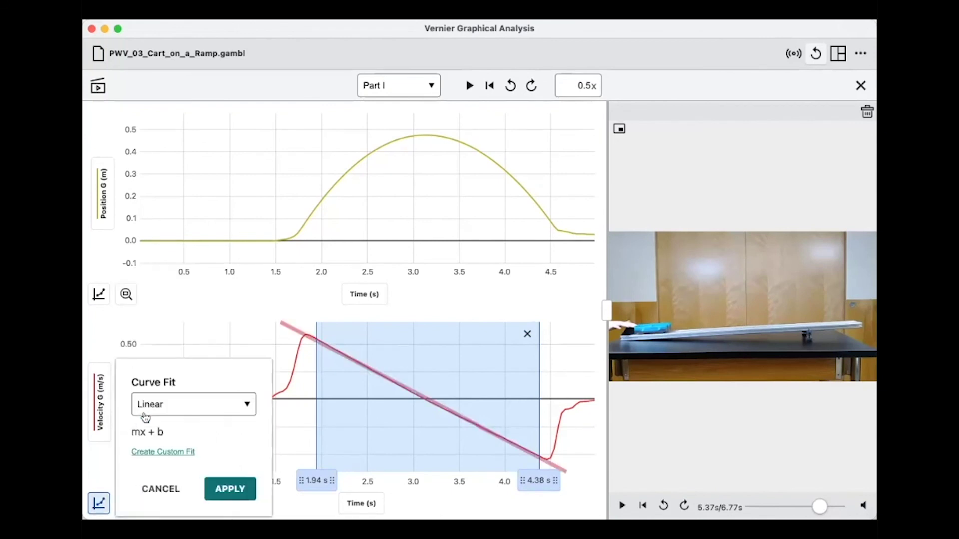
pyautogui.click(230, 489)
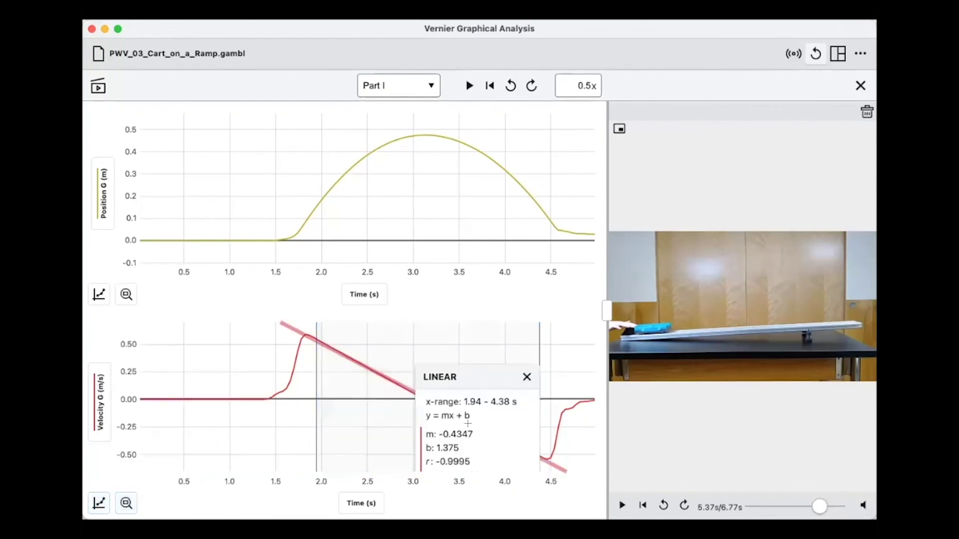